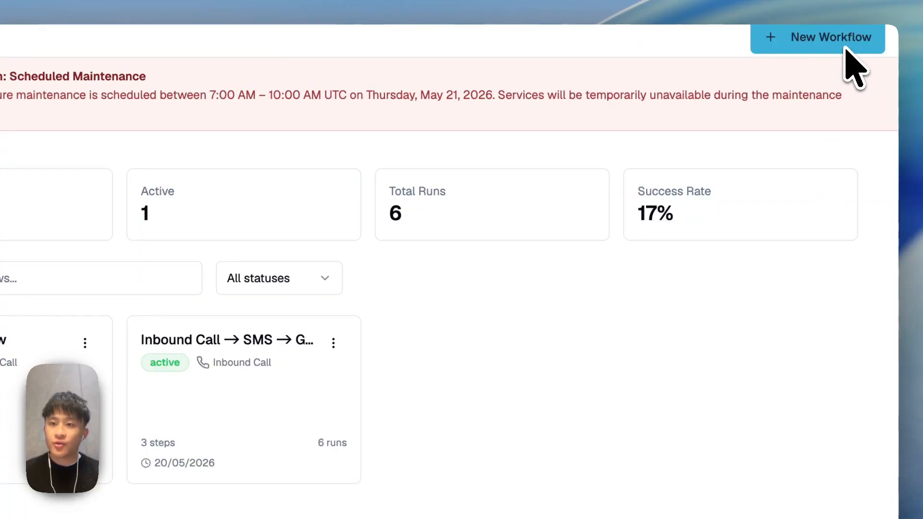
# Step: Create a new workflow triggered by 'After someone calls in to your AI' (Inbound Call Completed)
pyautogui.click(817, 48)
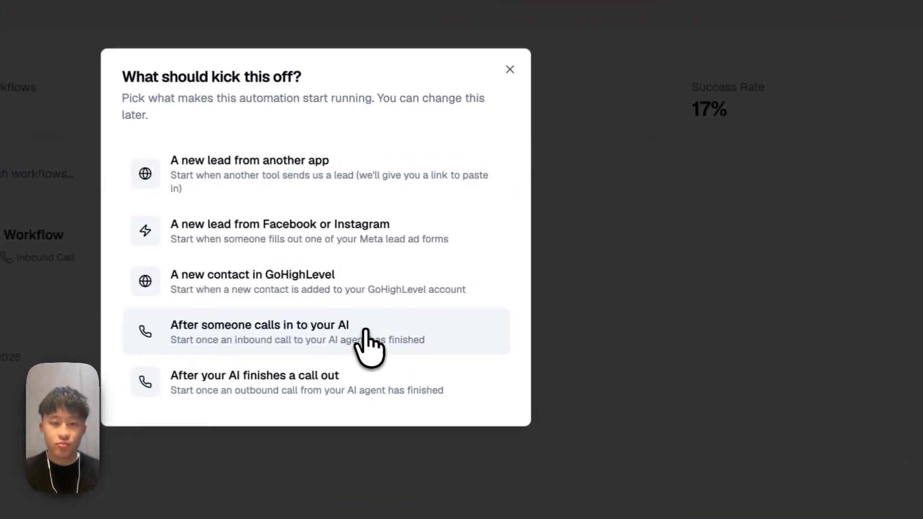
pyautogui.click(366, 336)
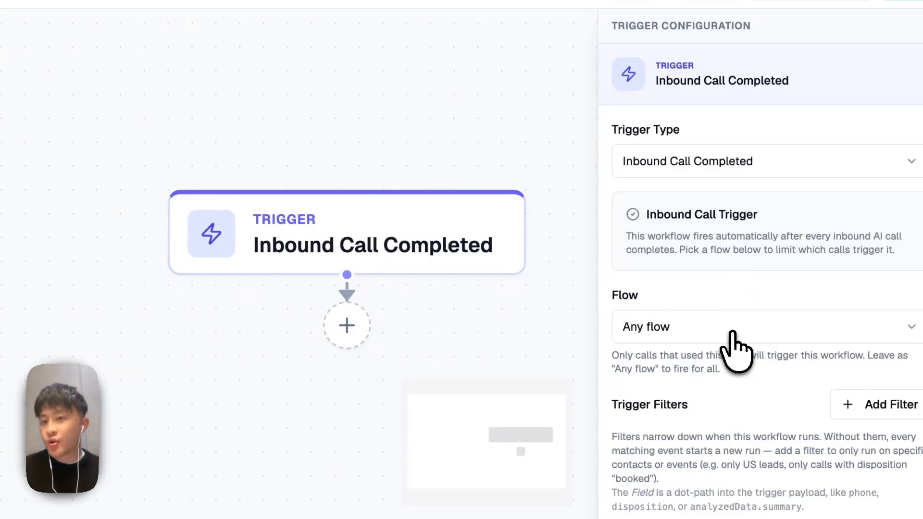
# Step: Restrict the trigger's Flow to CBD Doctors Melbourne
pyautogui.click(738, 331)
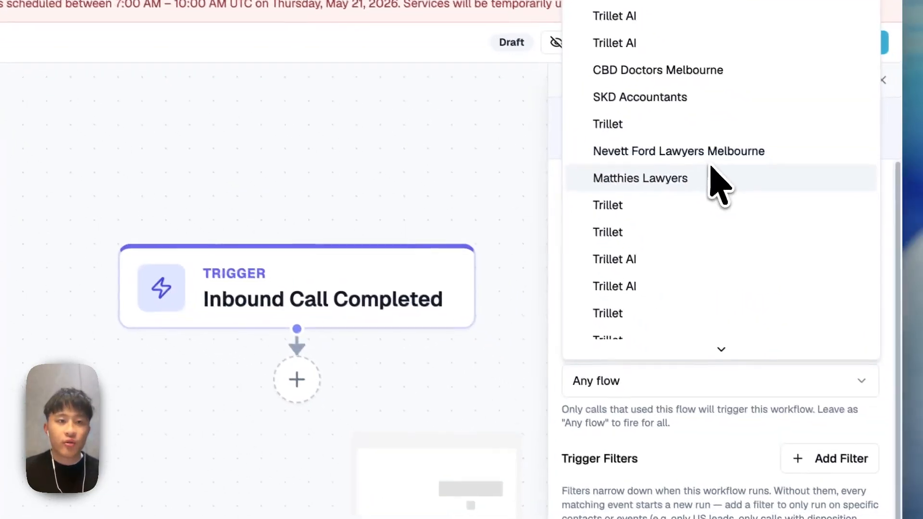
pyautogui.click(700, 82)
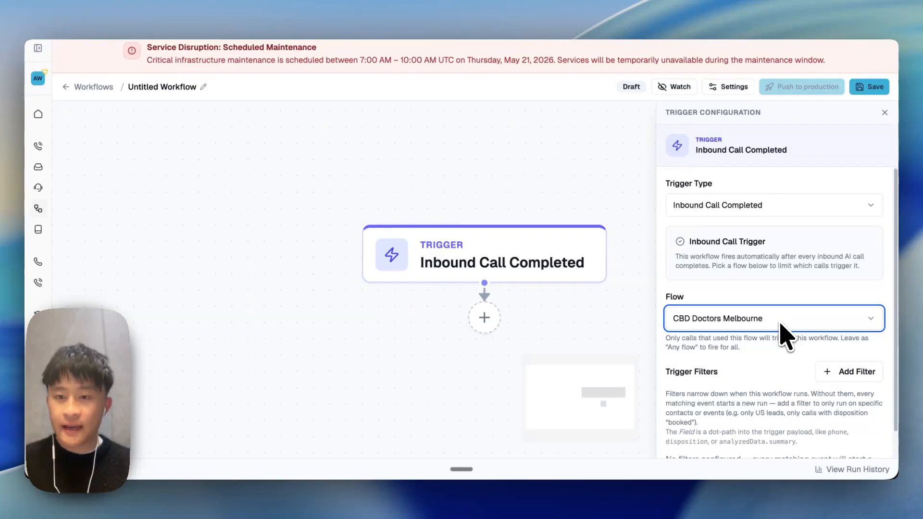
pyautogui.scroll(-1, 778, 349)
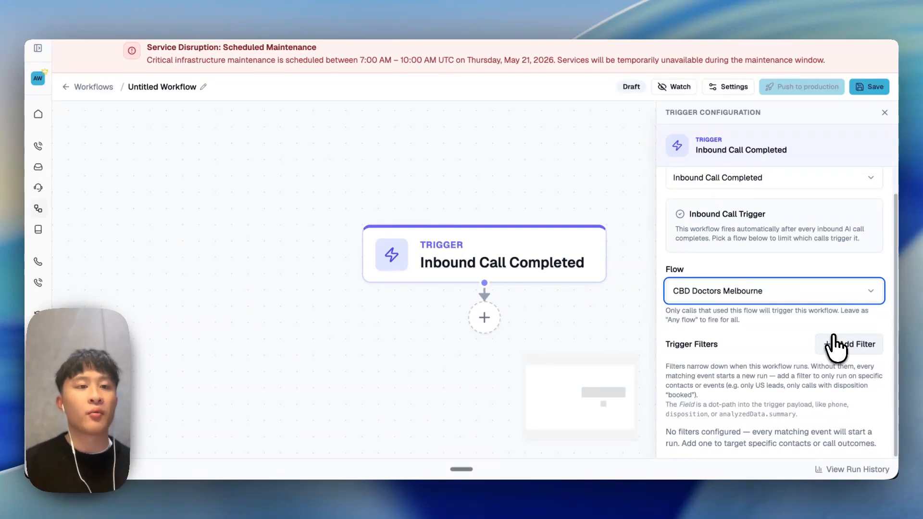
# Step: Add a trigger filter row and paste the trigger summary variable into its Field
pyautogui.click(835, 344)
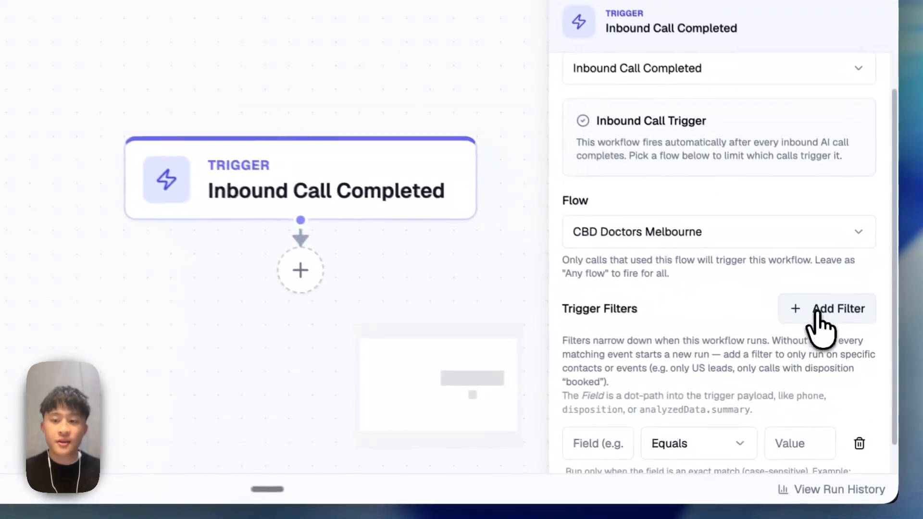
pyautogui.scroll(-1, 736, 413)
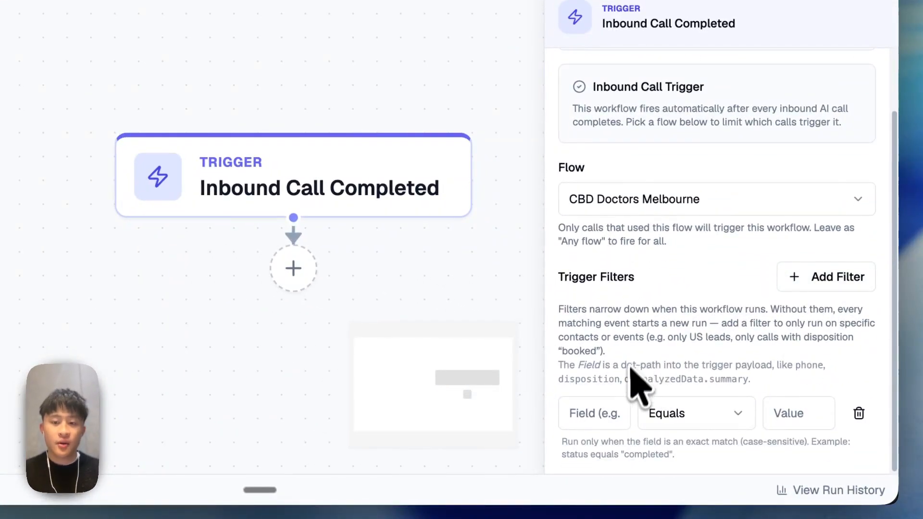
pyautogui.click(596, 413)
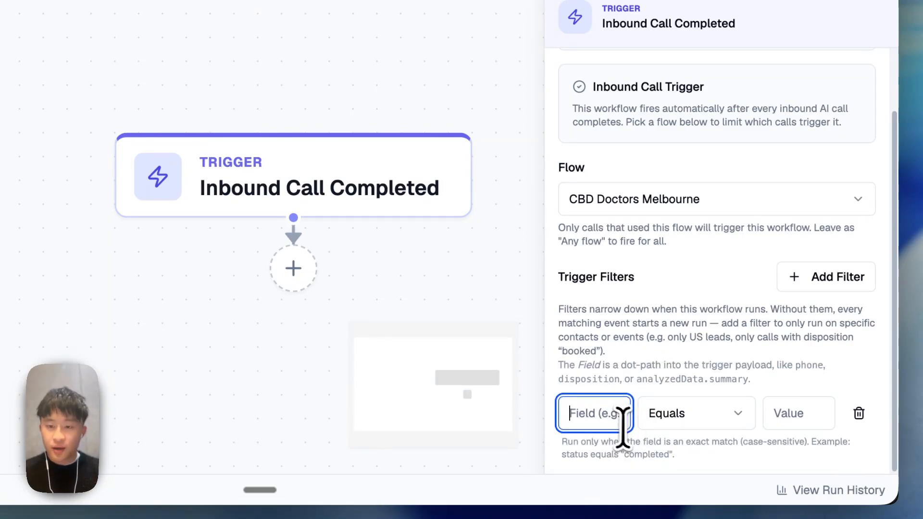
pyautogui.press('super+v')
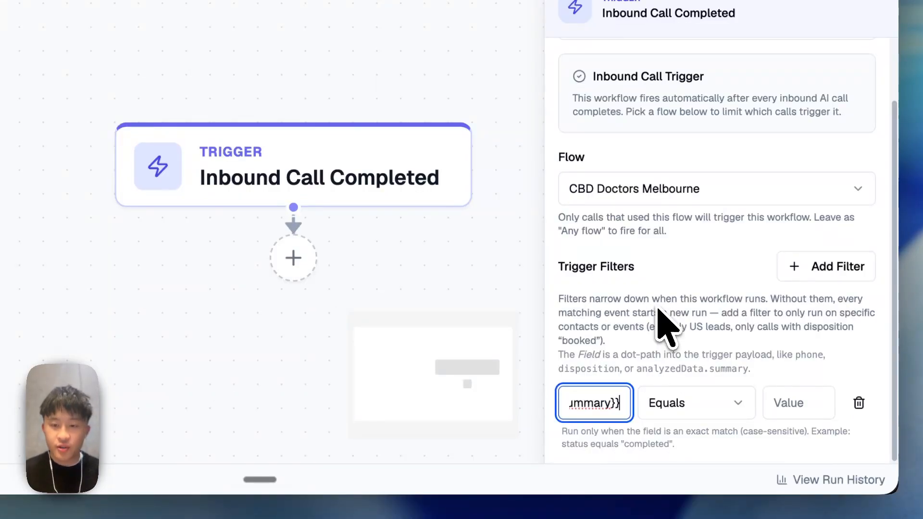
pyautogui.press('super+a')
pyautogui.click(572, 408)
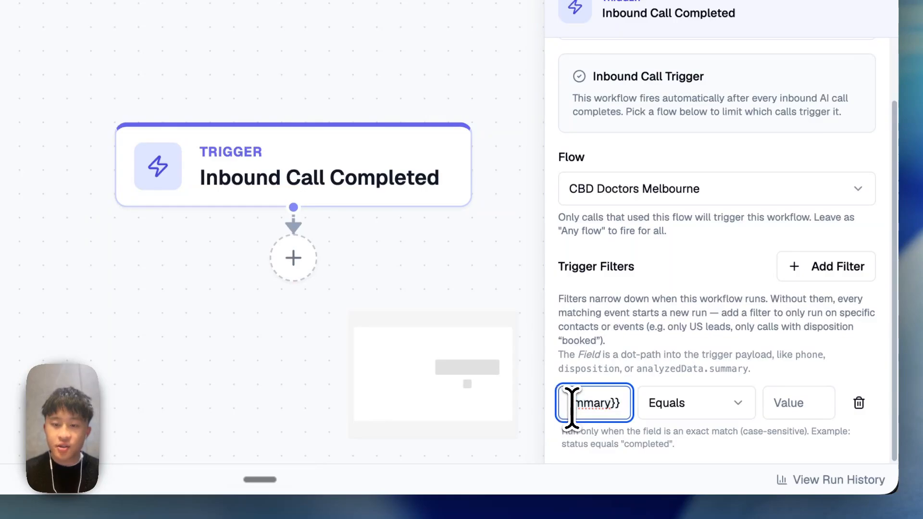
pyautogui.press('Left')
pyautogui.press('Left')
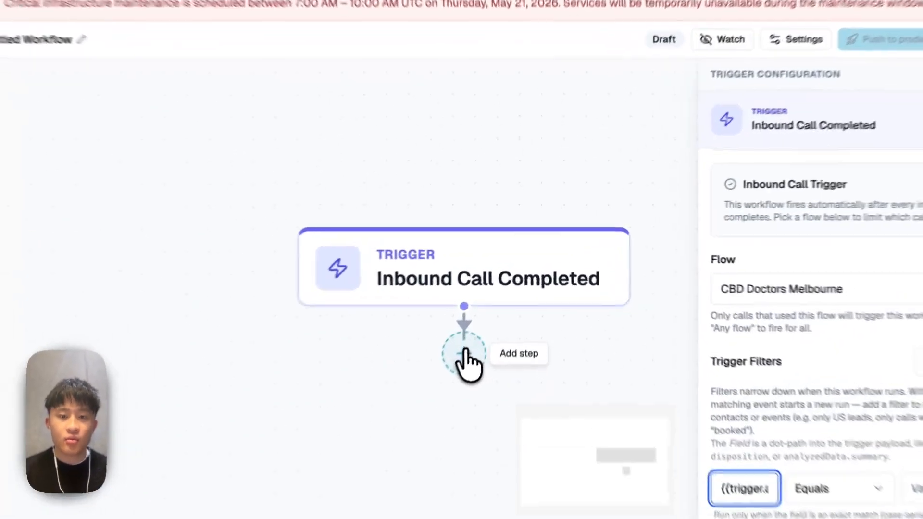
pyautogui.click(481, 319)
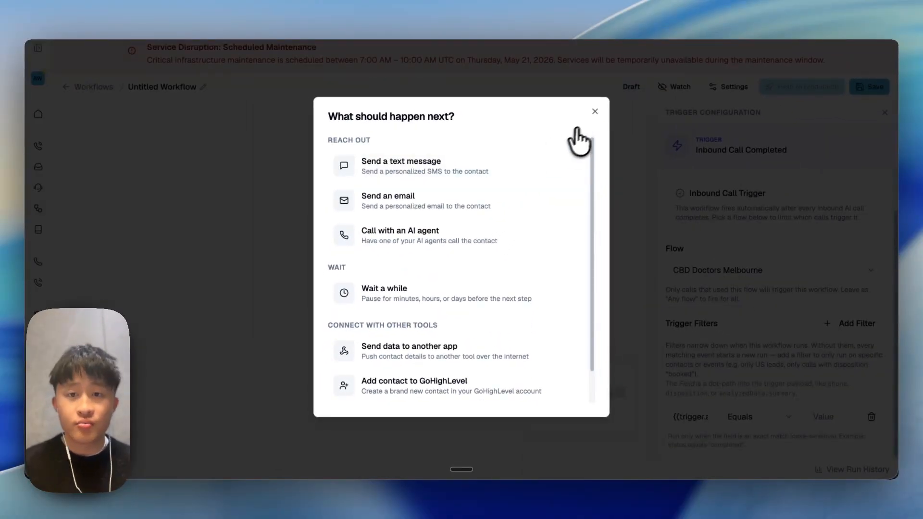
# Step: Add a 20-second Wait Delay step after the trigger and save the workflow
pyautogui.click(594, 111)
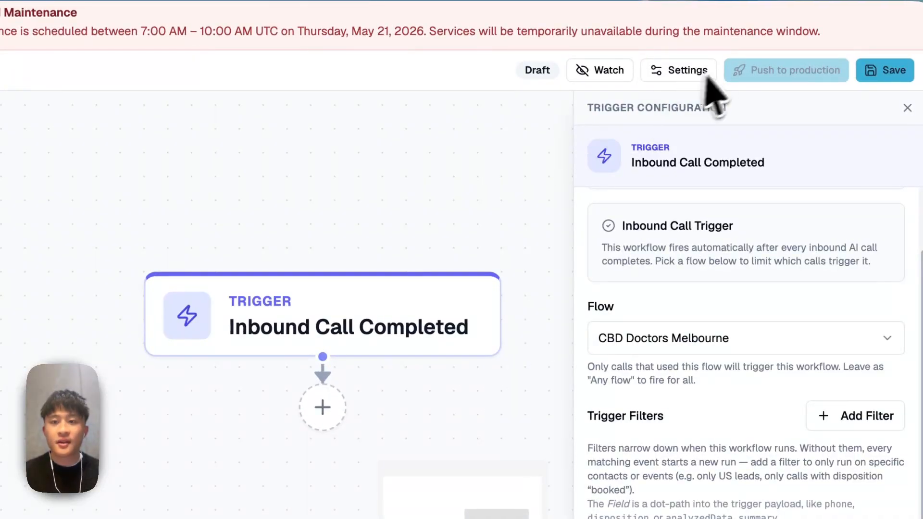
pyautogui.click(423, 340)
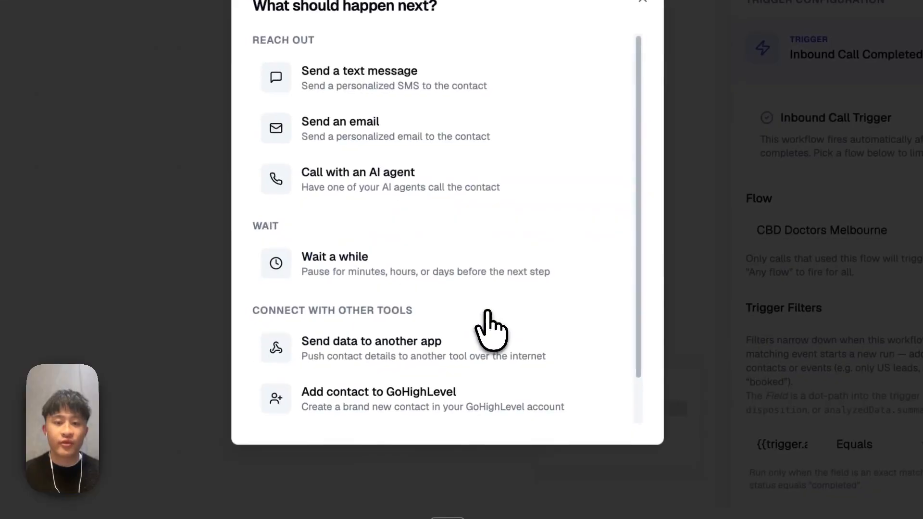
pyautogui.click(418, 267)
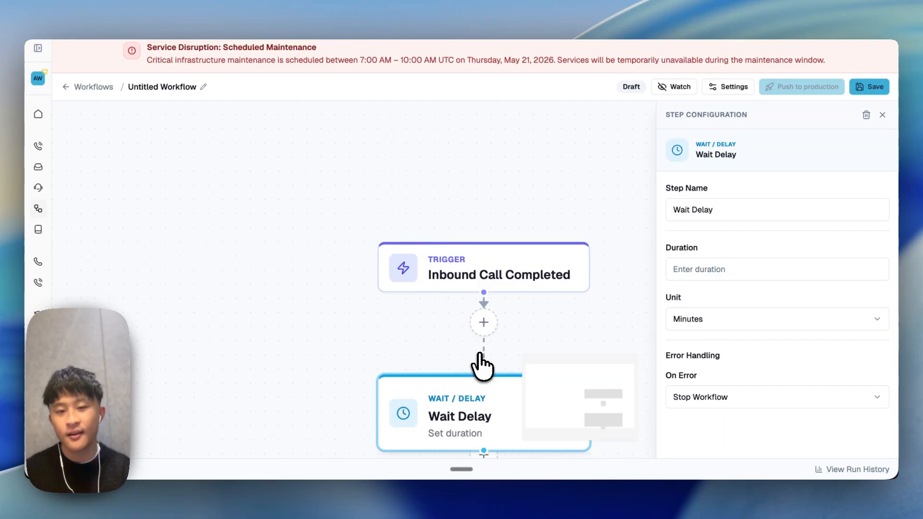
pyautogui.click(710, 271)
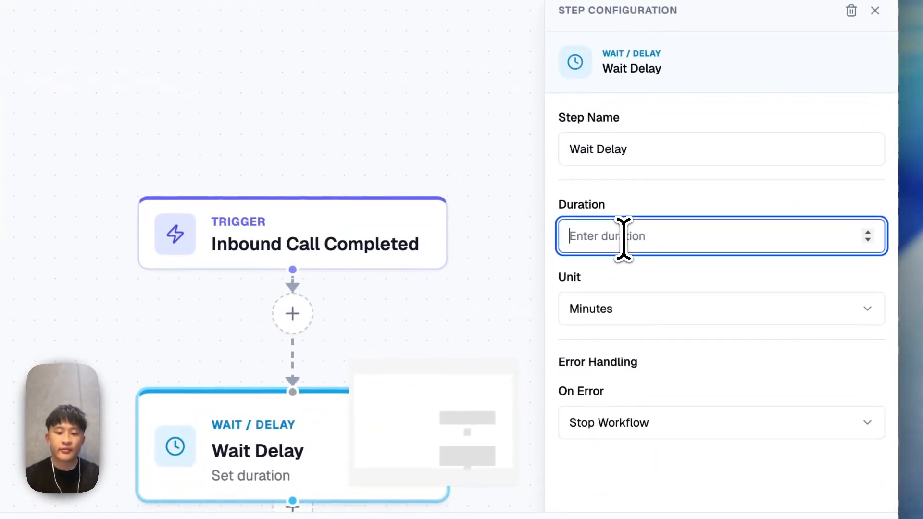
pyautogui.write('20')
pyautogui.click(637, 308)
pyautogui.click(629, 342)
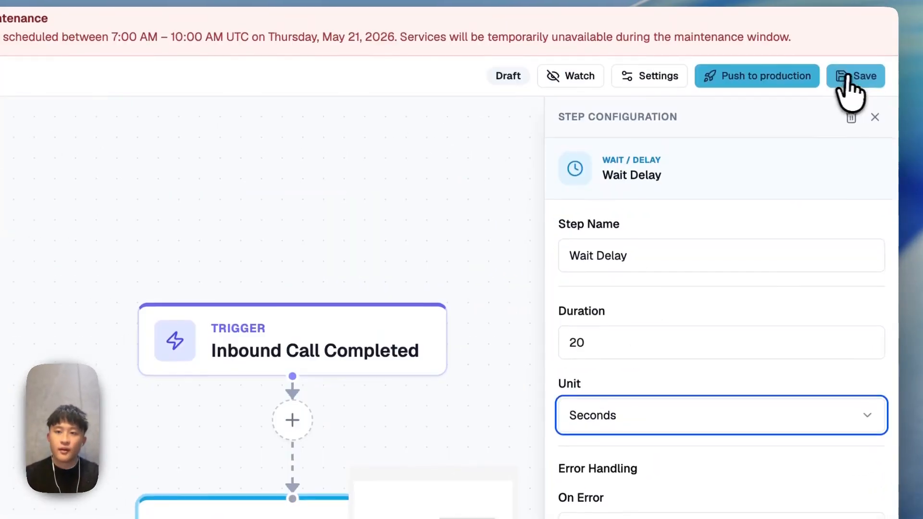
pyautogui.click(846, 78)
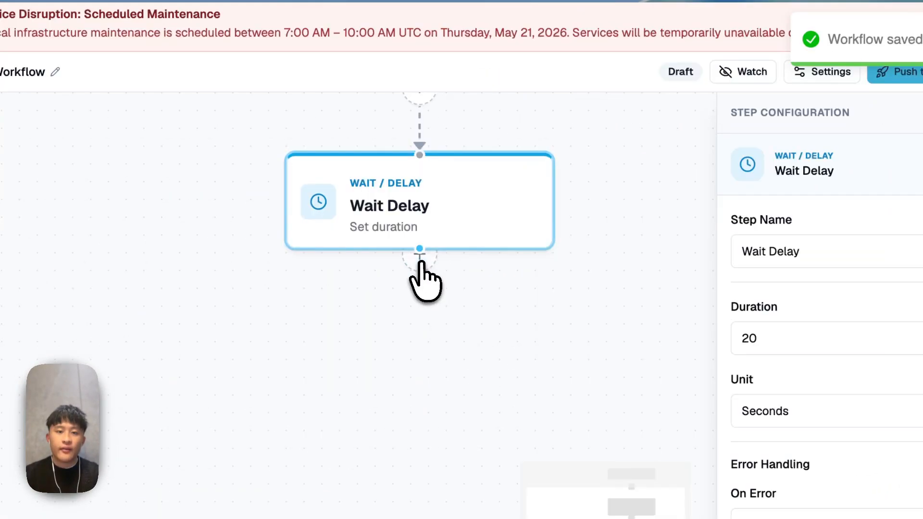
pyautogui.click(419, 261)
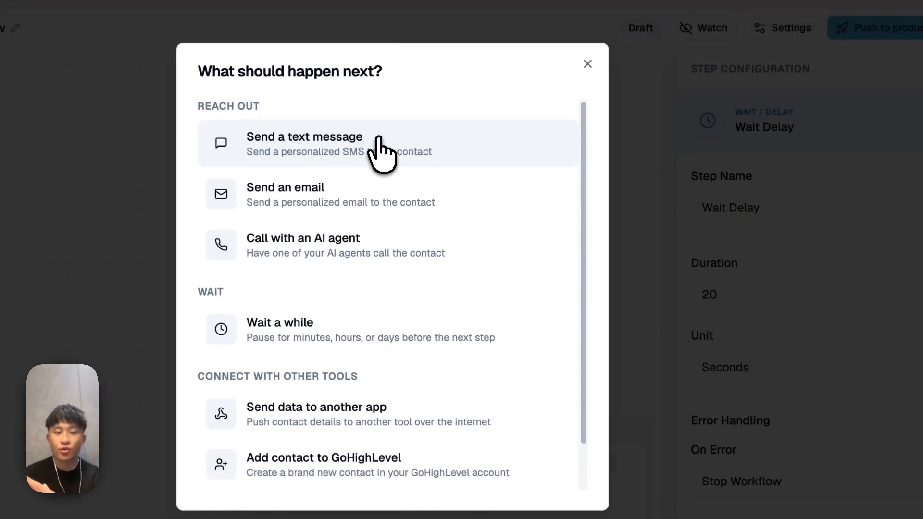
# Step: Add a Send SMS step from the Twilio number saying 'Hello, here is a link to our booking system', and save
pyautogui.click(382, 153)
pyautogui.click(637, 253)
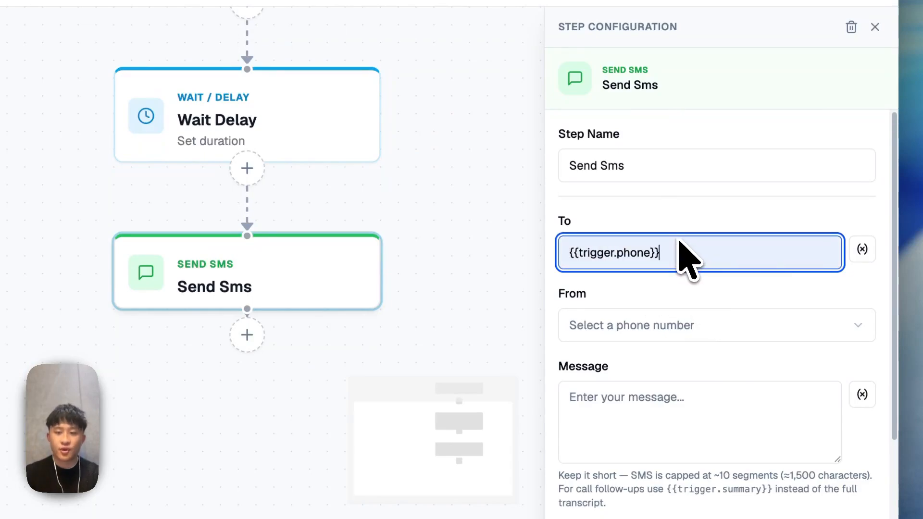
pyautogui.click(630, 325)
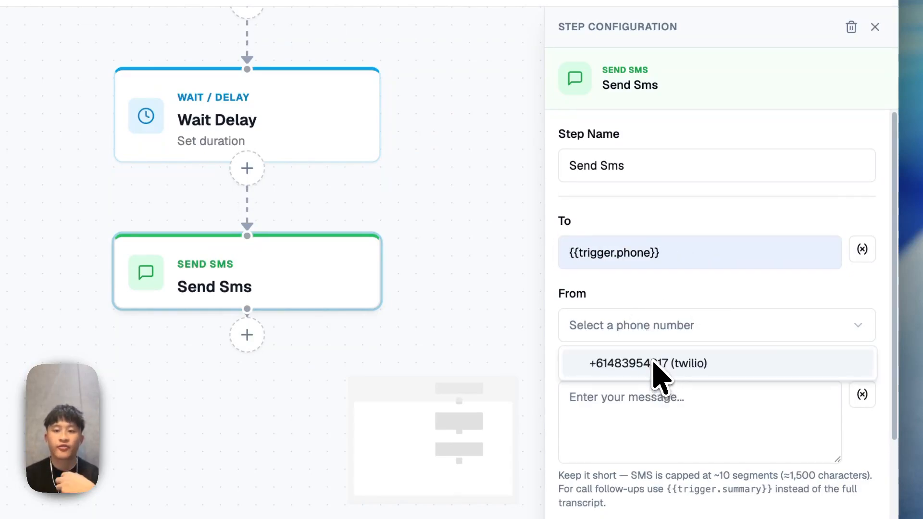
pyautogui.click(654, 364)
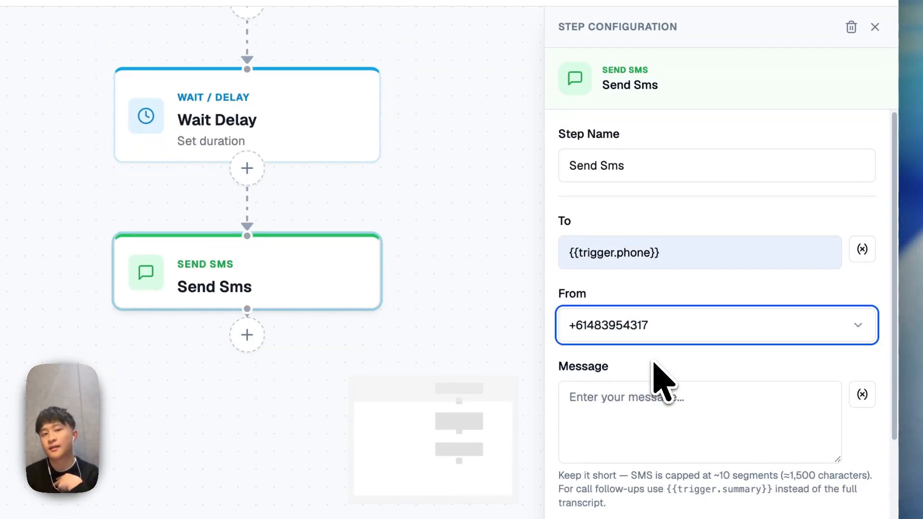
pyautogui.click(638, 399)
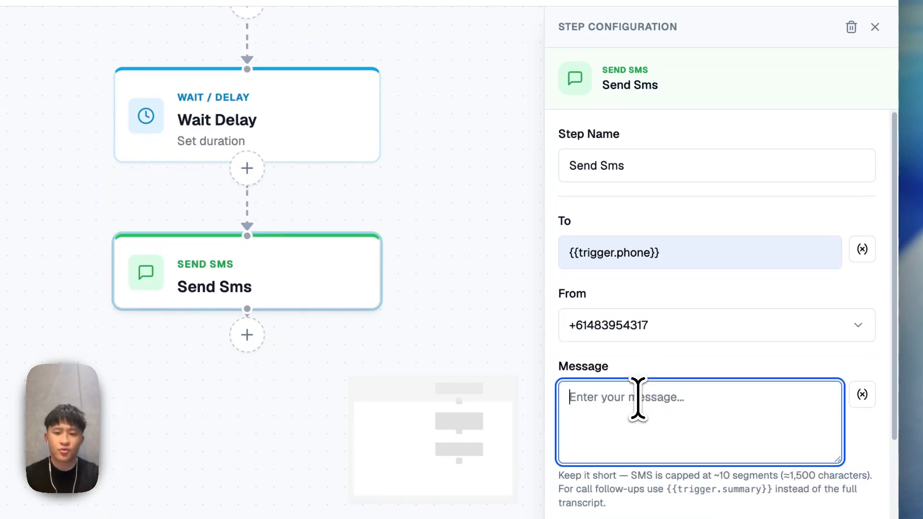
pyautogui.write('Hell')
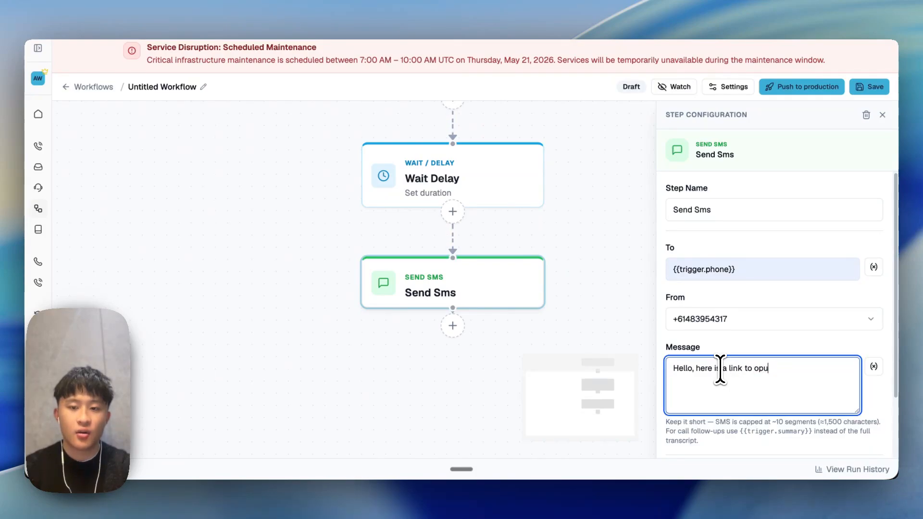
pyautogui.write('o, here is a link to our booking system')
pyautogui.scroll(-3, 768, 332)
pyautogui.click(870, 87)
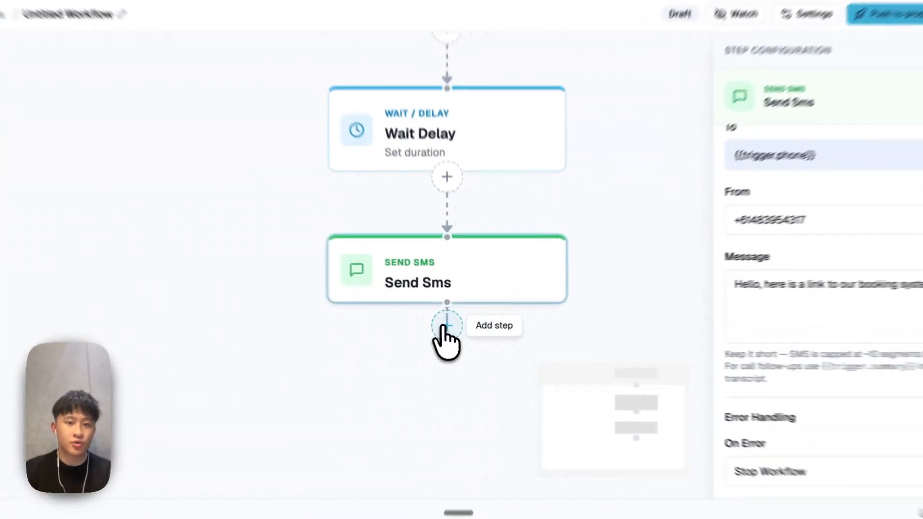
pyautogui.click(452, 325)
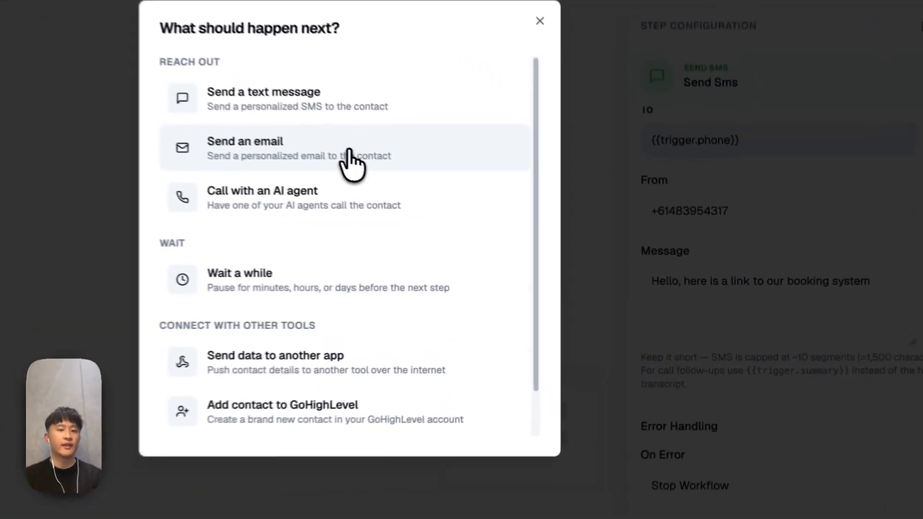
# Step: Add a Send Email step with Resend as the email sender and review the sending-domain options
pyautogui.click(457, 204)
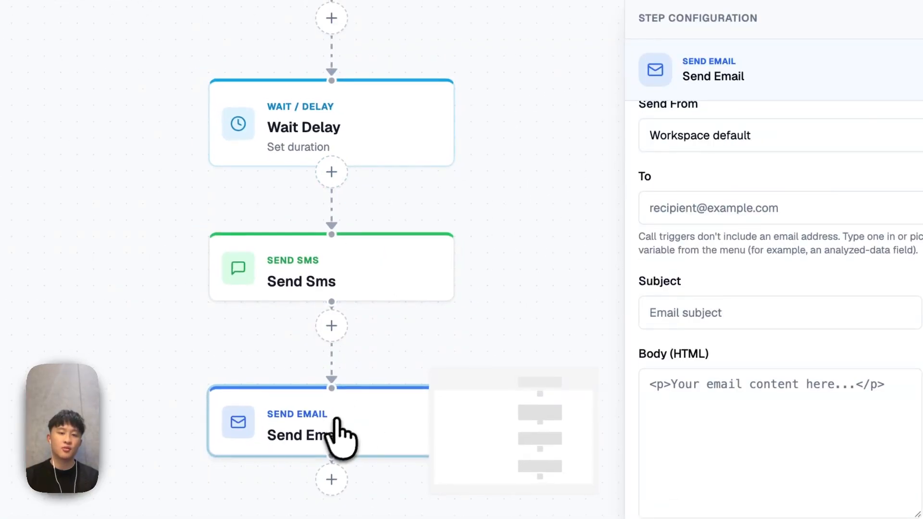
pyautogui.scroll(3, 670, 226)
pyautogui.doubleClick(747, 160)
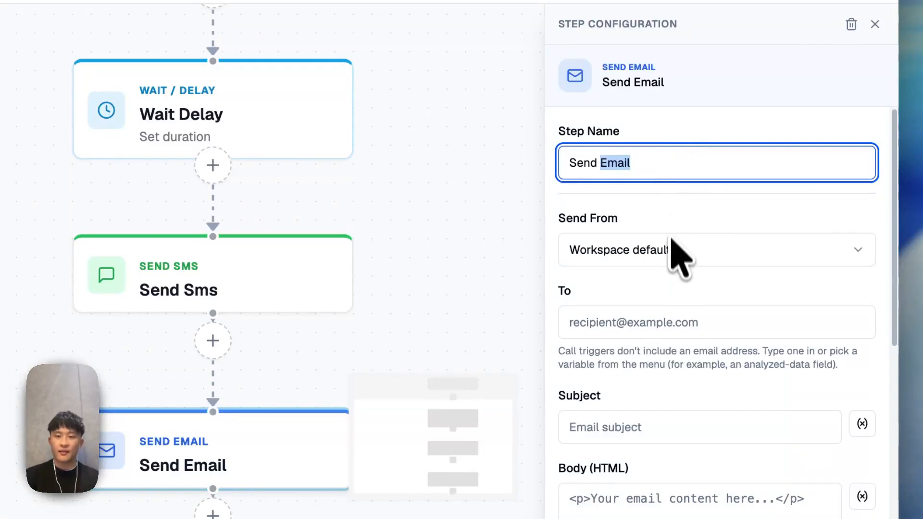
pyautogui.click(673, 254)
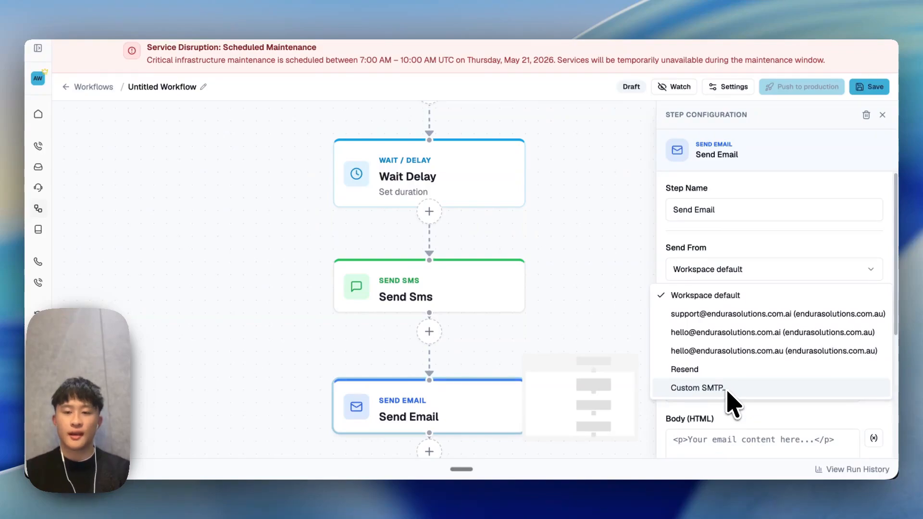
pyautogui.click(729, 369)
pyautogui.click(744, 344)
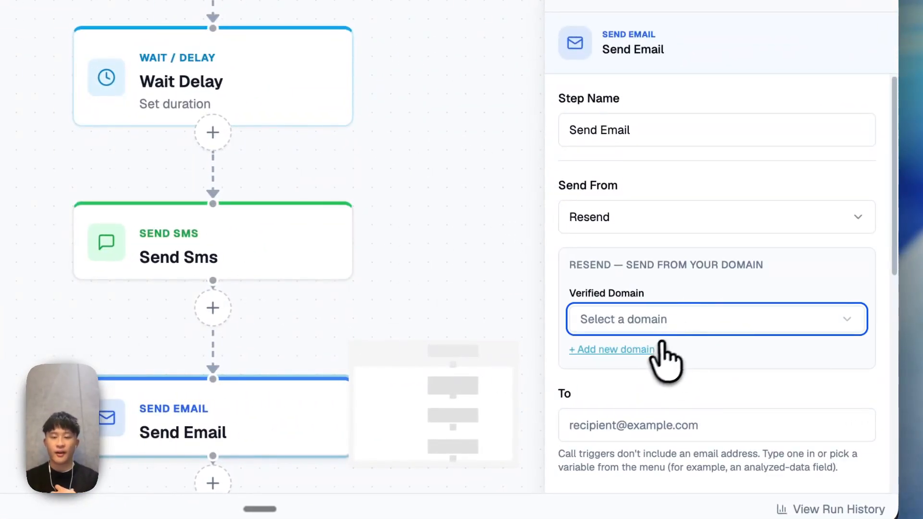
pyautogui.click(644, 350)
pyautogui.scroll(-2, 700, 412)
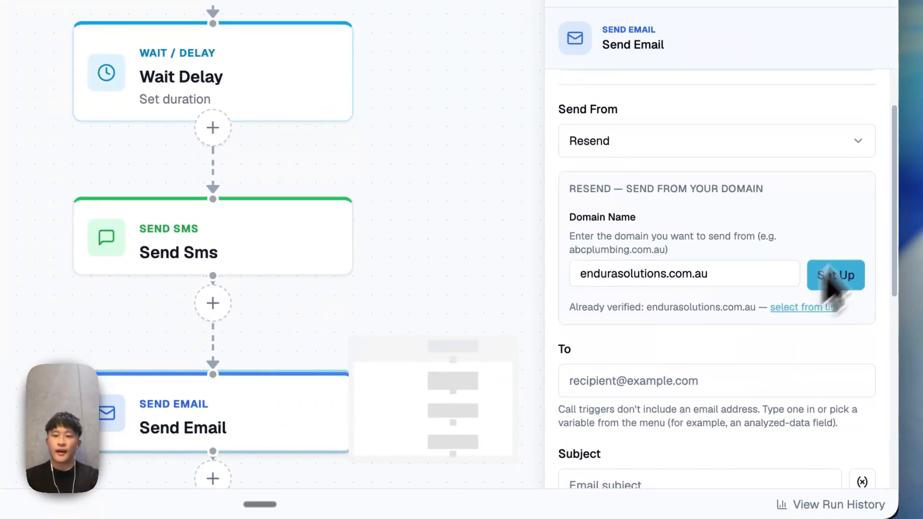
pyautogui.scroll(-1, 719, 283)
pyautogui.scroll(1, 719, 284)
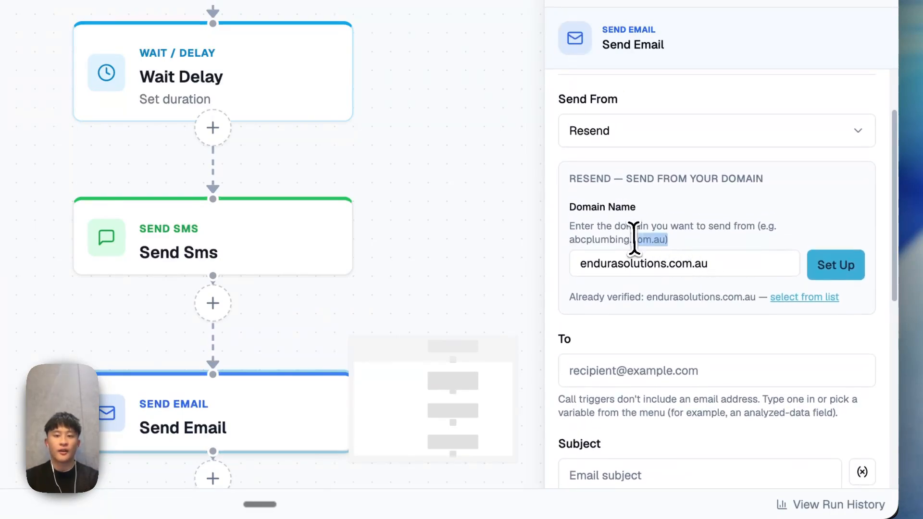
pyautogui.moveTo(706, 264); pyautogui.dragTo(552, 276)
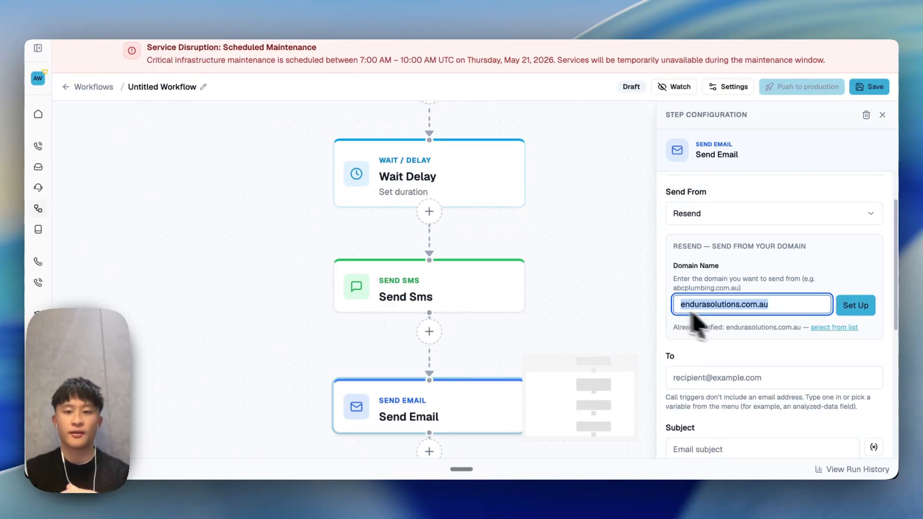
pyautogui.scroll(-3, 756, 350)
pyautogui.scroll(2, 753, 254)
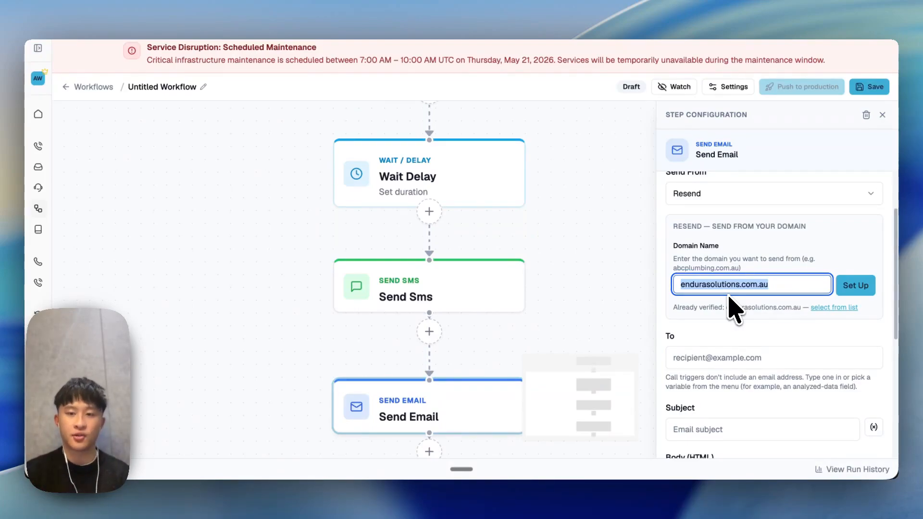
pyautogui.scroll(-3, 732, 308)
# Step: Fill in the recipient's e-mail address and set the subject to 'Hello workflows'
pyautogui.click(749, 254)
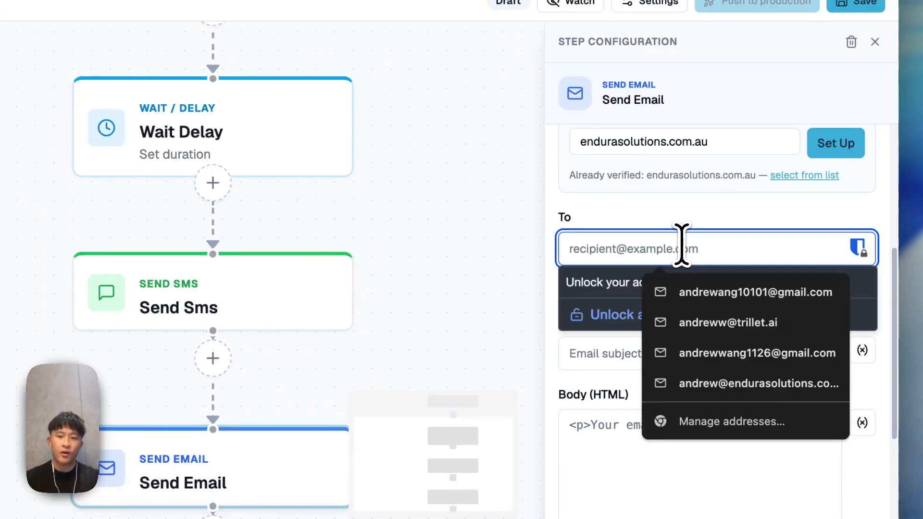
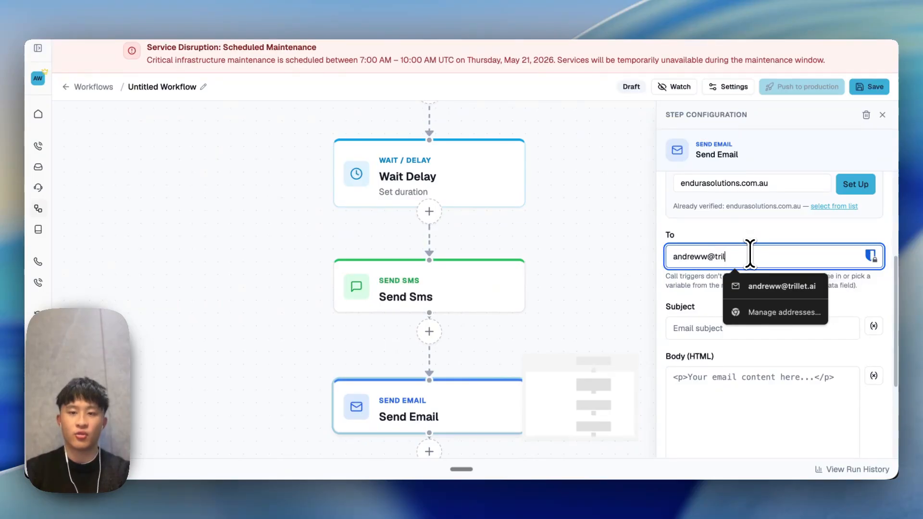
pyautogui.click(776, 287)
pyautogui.moveTo(674, 323); pyautogui.dragTo(740, 323)
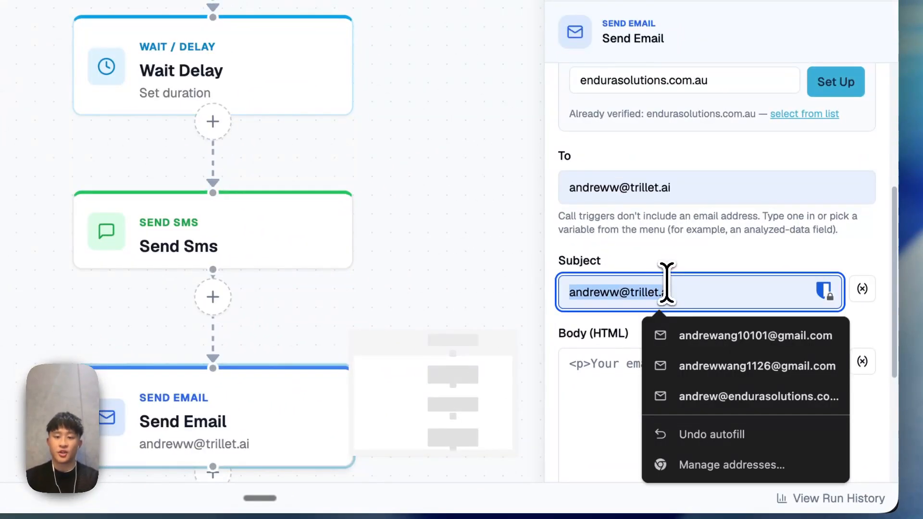
pyautogui.write('Hello ')
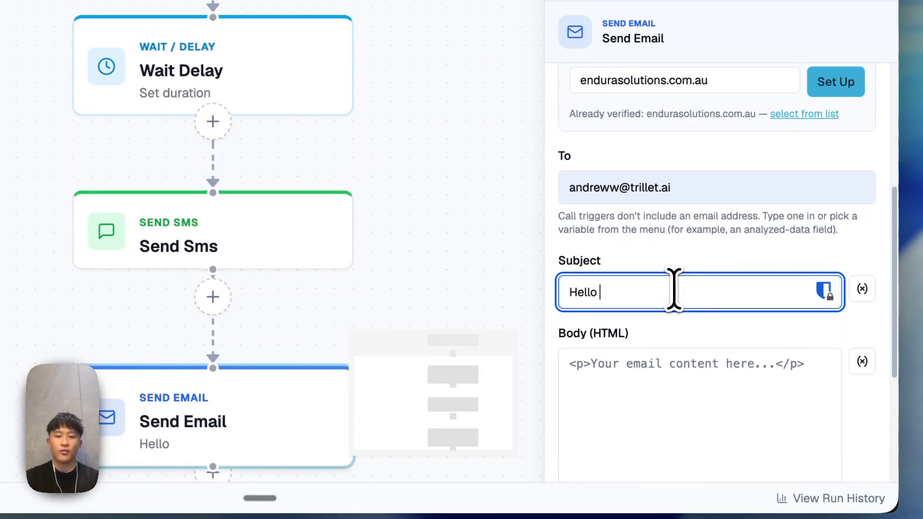
pyautogui.write('workflows')
# Step: Write the email body 'Hello,' followed by the call summary variable, then save the workflow
pyautogui.scroll(-2, 673, 290)
pyautogui.click(679, 261)
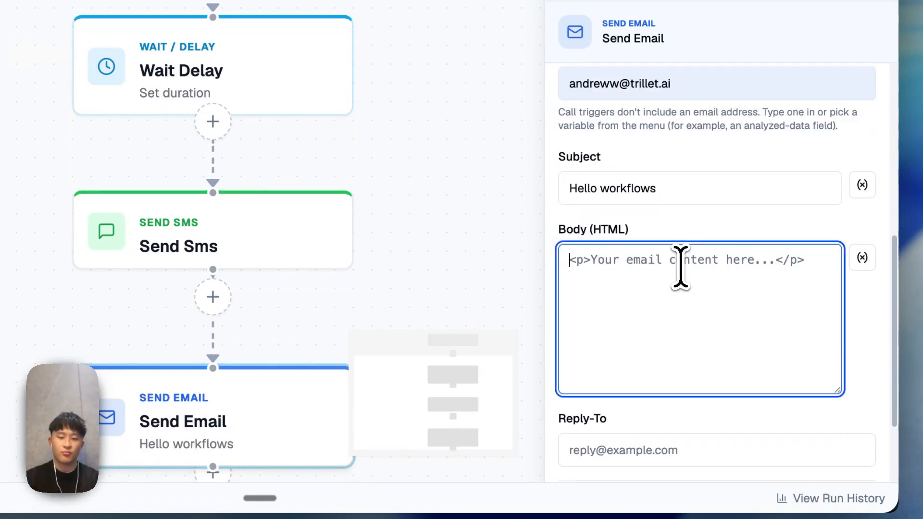
pyautogui.write('Hello,')
pyautogui.press('Return')
pyautogui.press('Return')
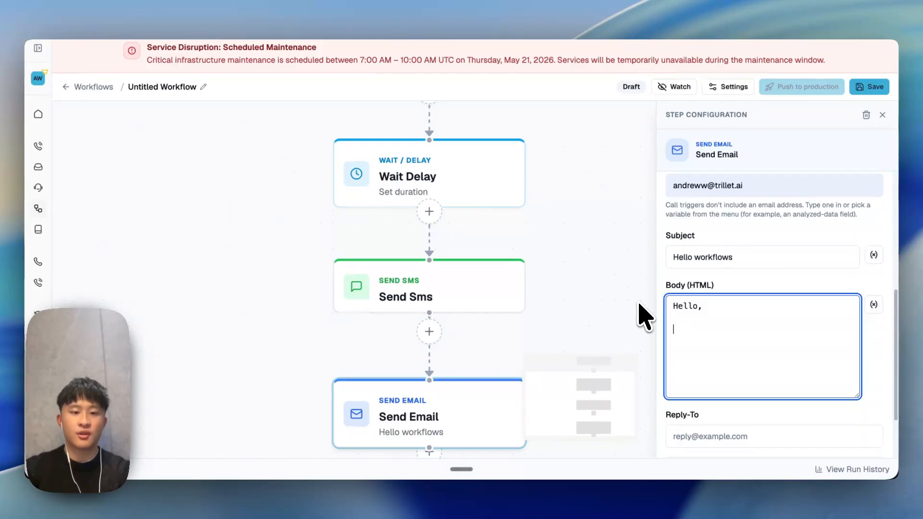
pyautogui.write('{{trigger.analyzedData.summary}}')
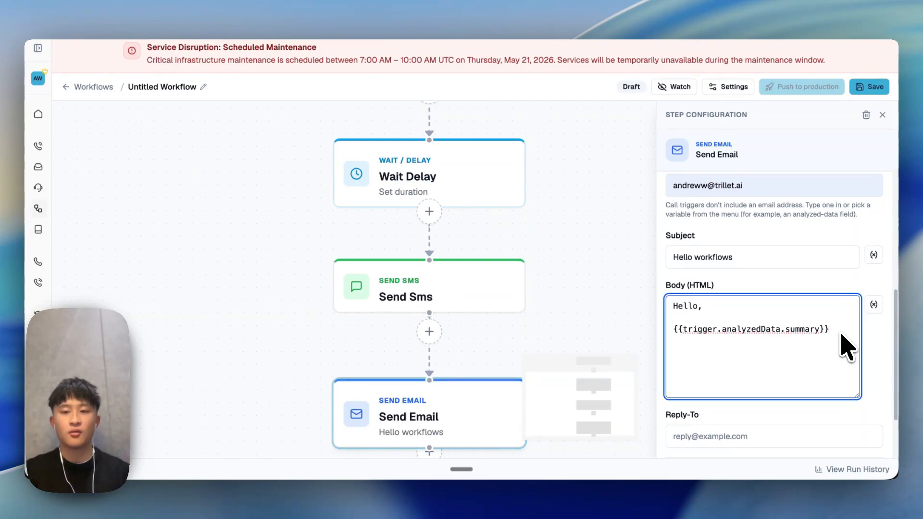
pyautogui.scroll(-3, 826, 375)
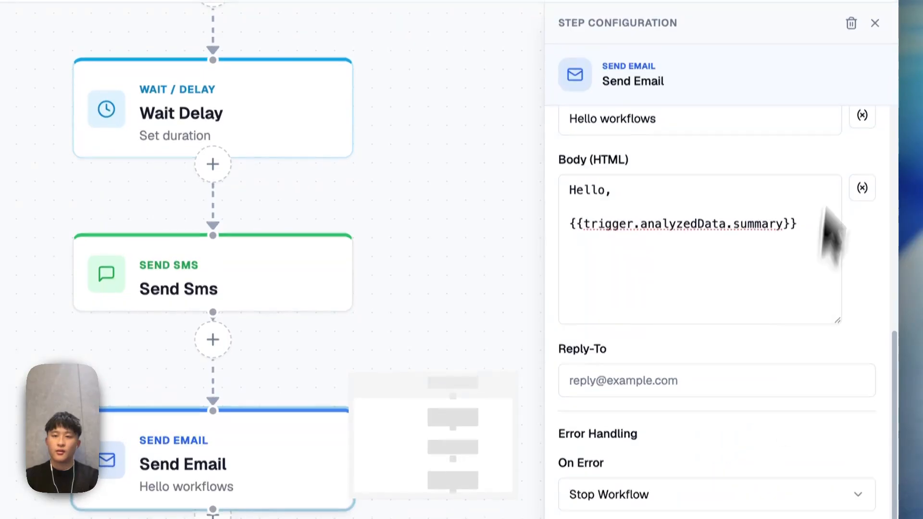
pyautogui.click(854, 84)
pyautogui.scroll(-3, 589, 236)
pyautogui.scroll(-2, 592, 228)
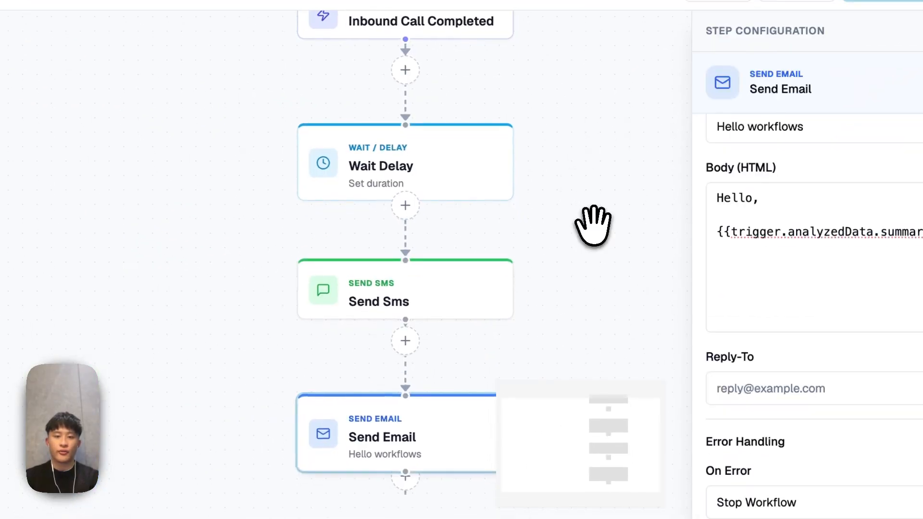
pyautogui.moveTo(593, 225); pyautogui.dragTo(480, 181)
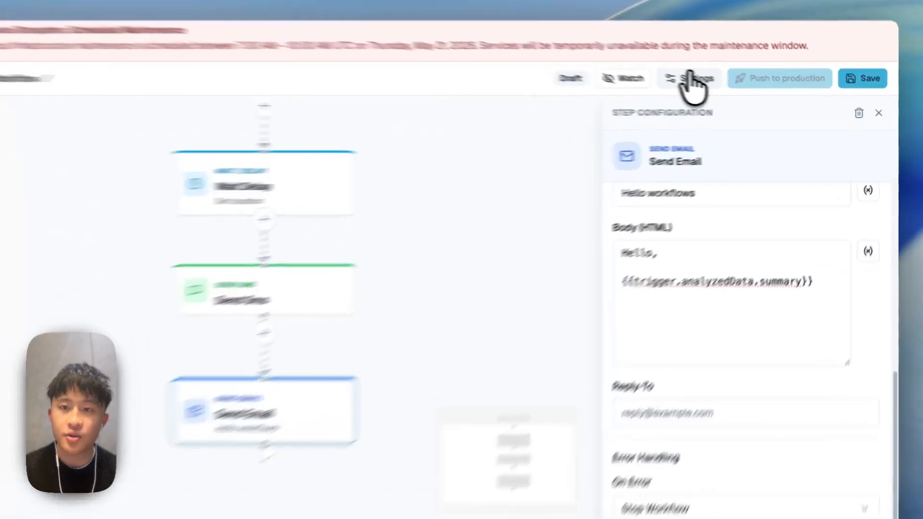
# Step: In workflow settings, limit repeats to 1 time per contact every 1 second, then save
pyautogui.click(729, 88)
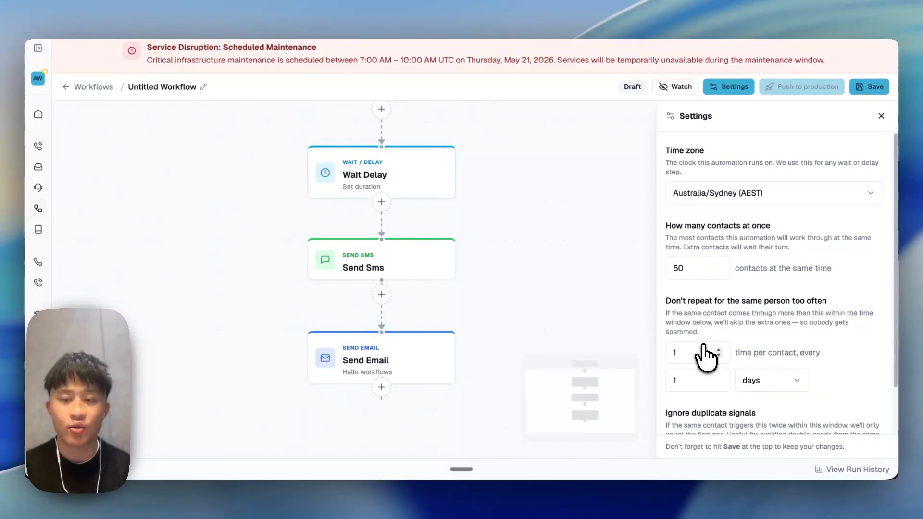
pyautogui.click(719, 353)
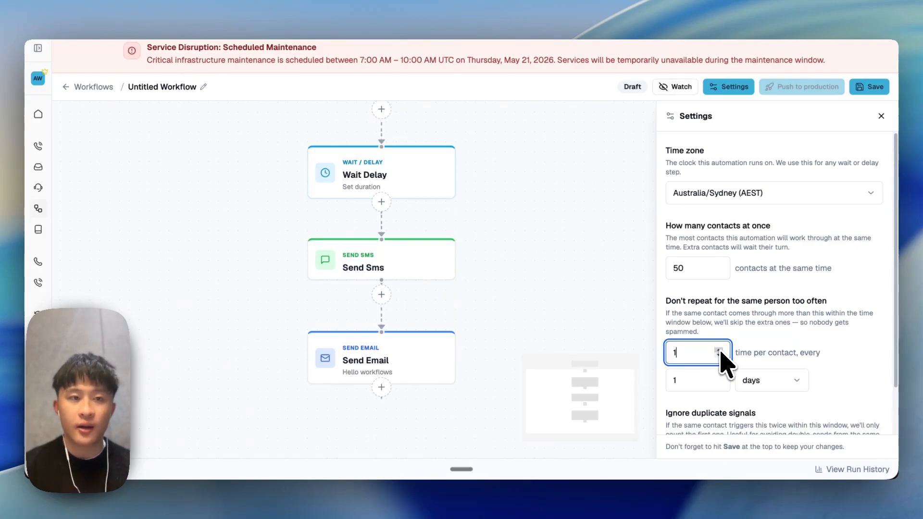
pyautogui.click(704, 382)
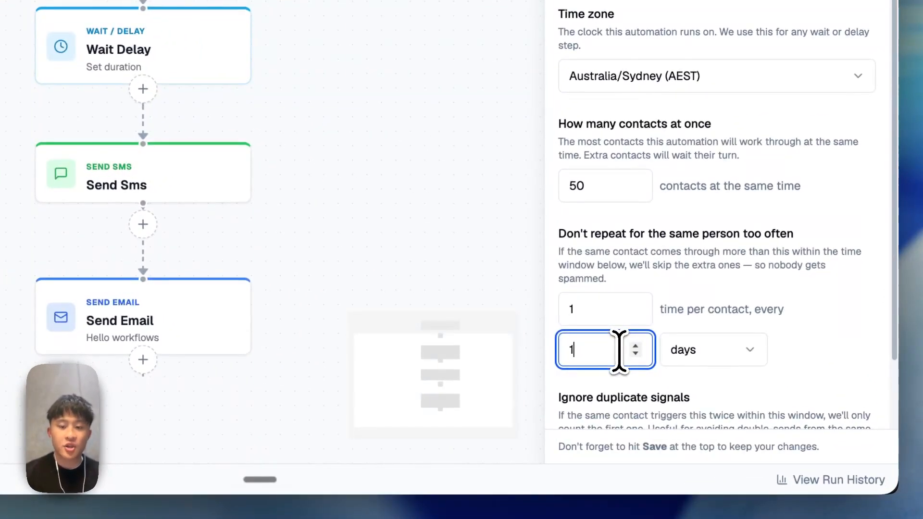
pyautogui.click(711, 351)
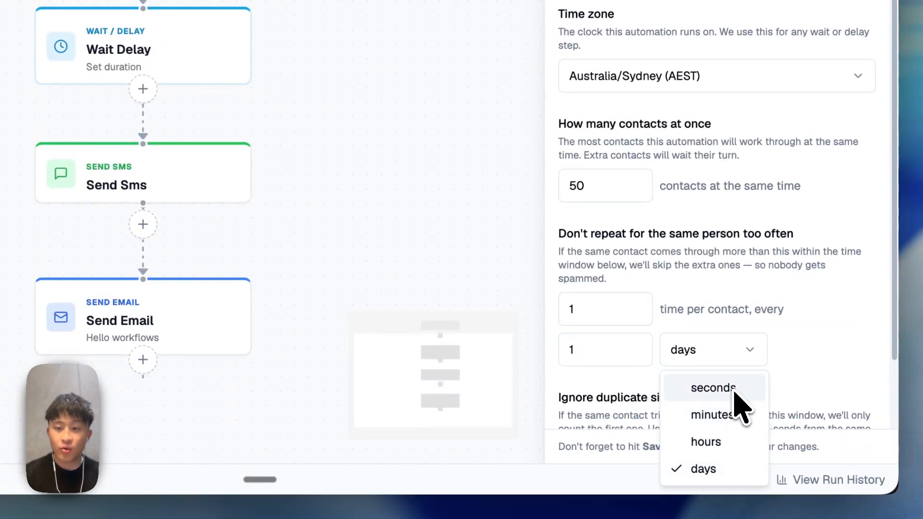
pyautogui.click(713, 387)
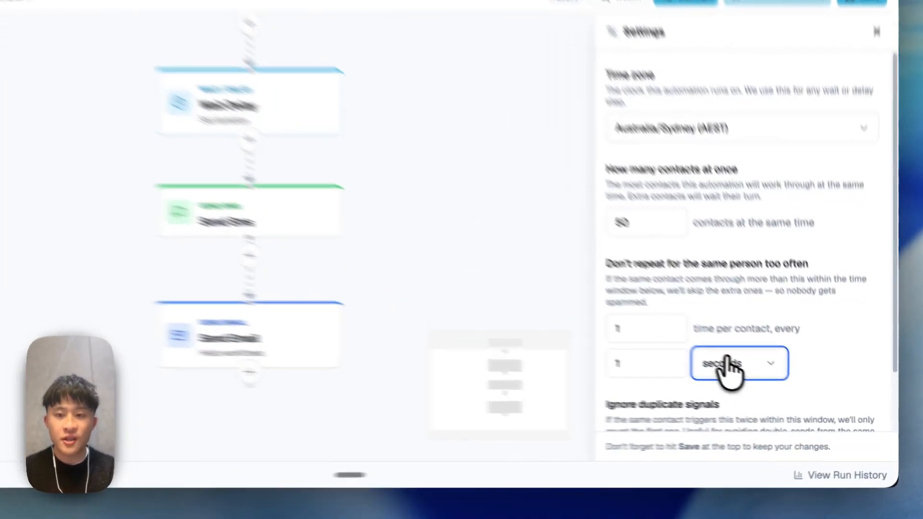
pyautogui.click(752, 381)
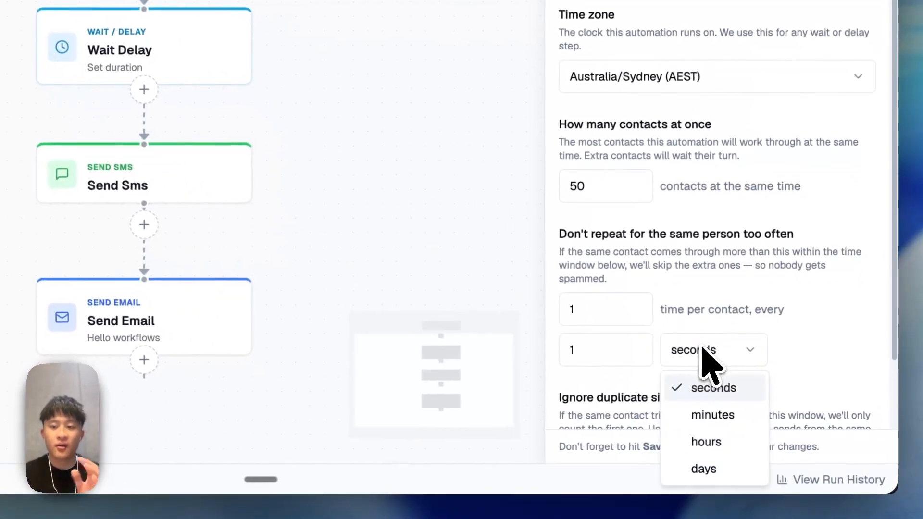
pyautogui.click(717, 468)
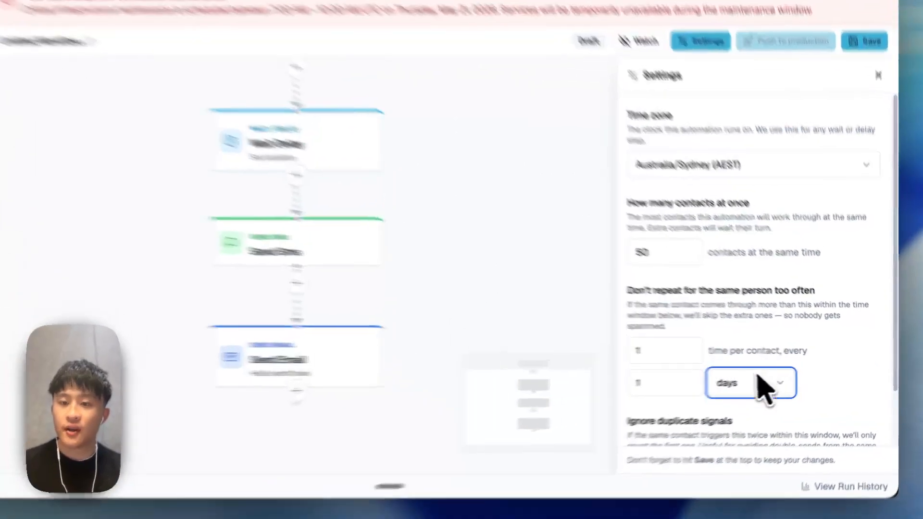
pyautogui.click(768, 380)
pyautogui.click(750, 404)
pyautogui.click(848, 87)
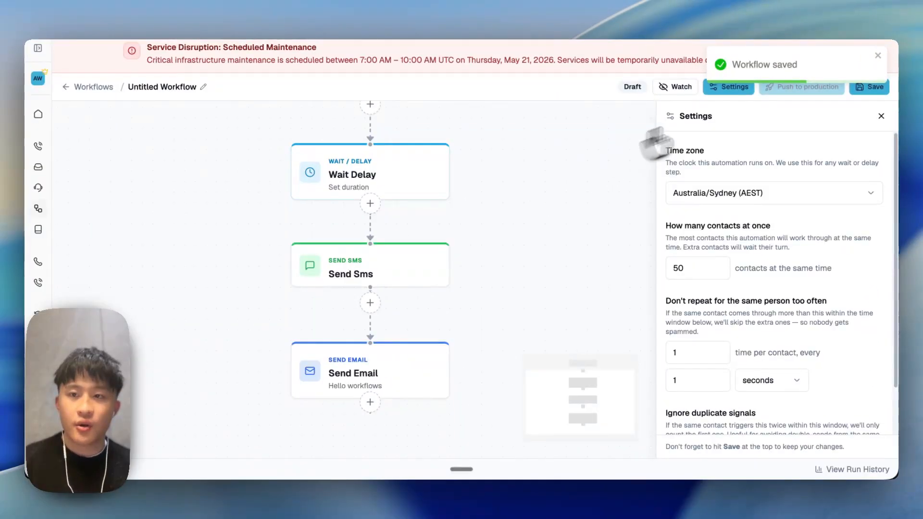
pyautogui.scroll(-2, 558, 268)
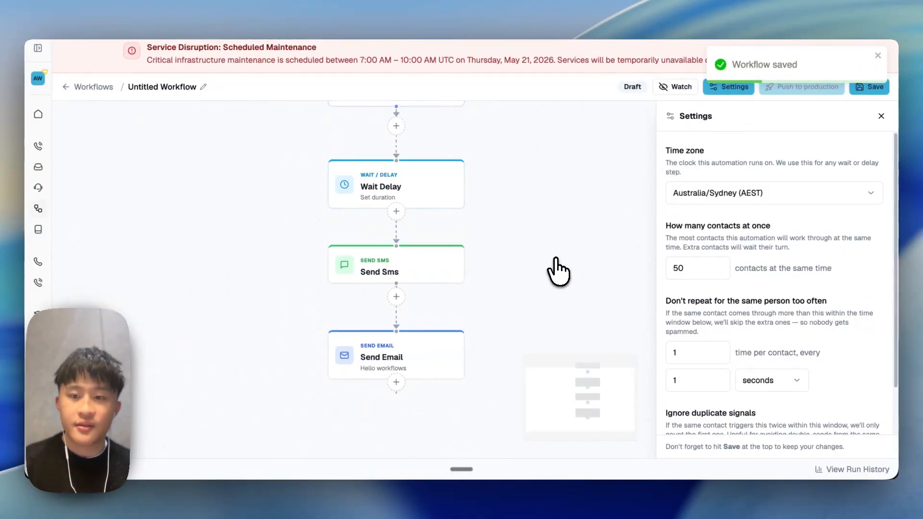
pyautogui.scroll(-2, 715, 295)
# Step: Give the email a verified-domain sender address and From Name 'Endura', then push to production
pyautogui.click(384, 190)
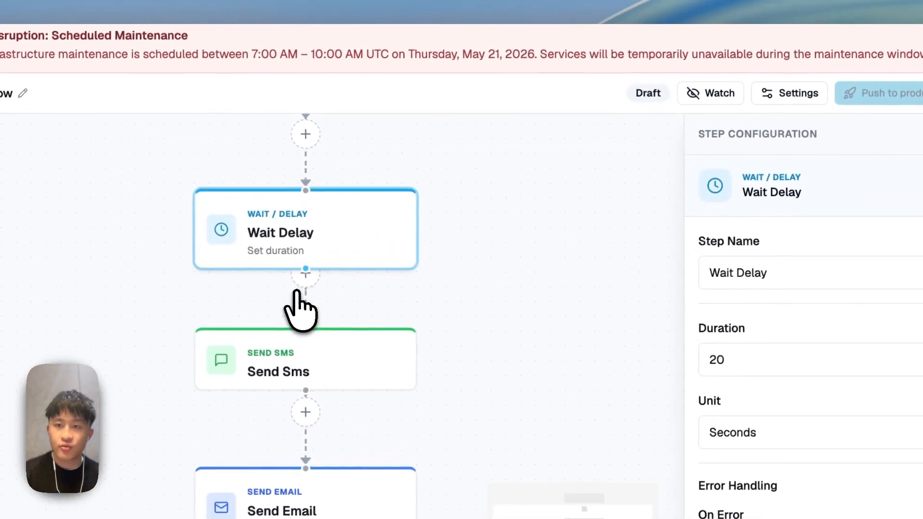
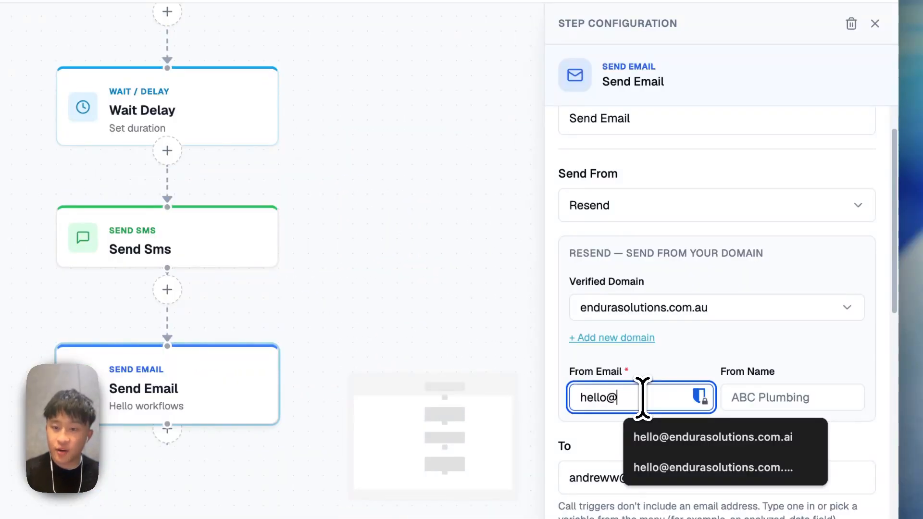
pyautogui.click(718, 436)
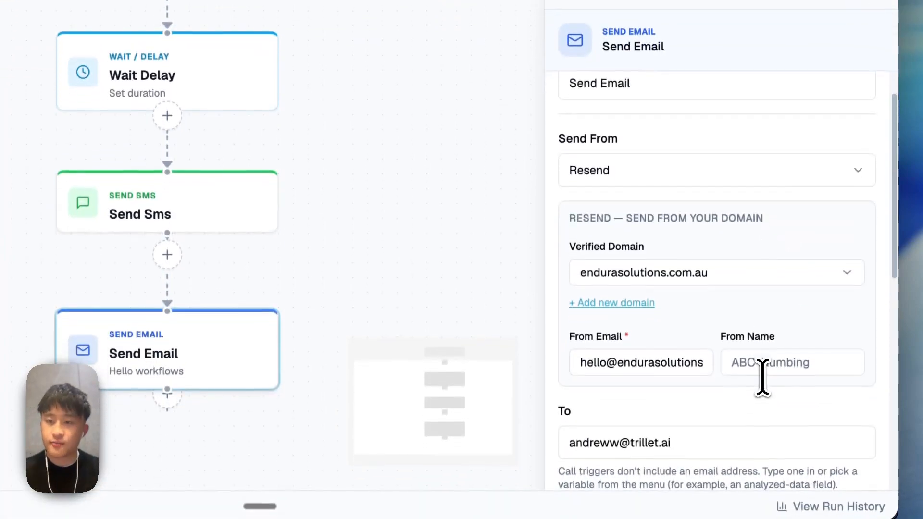
pyautogui.click(793, 363)
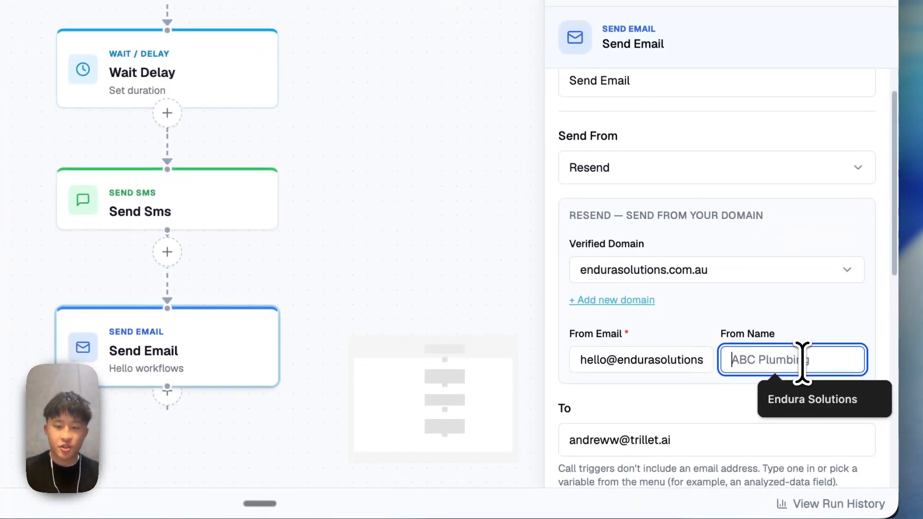
pyautogui.write('Endura')
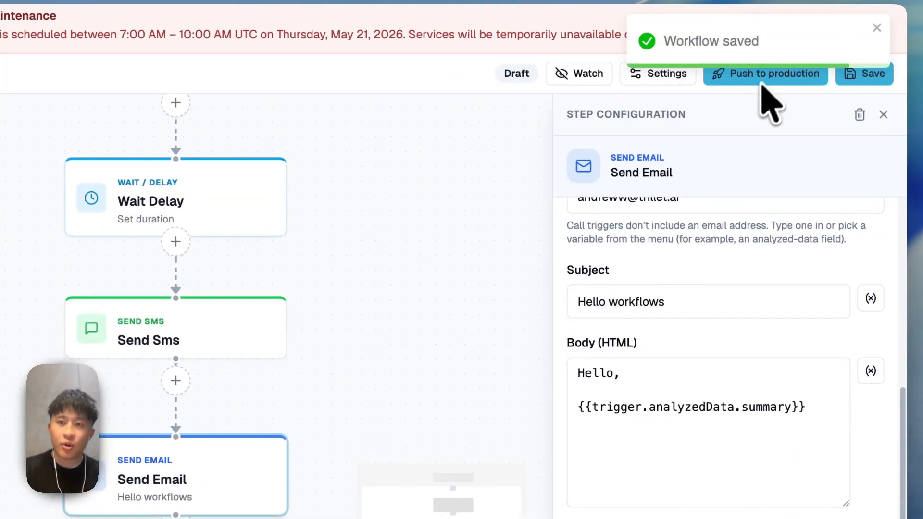
pyautogui.click(872, 48)
pyautogui.click(785, 96)
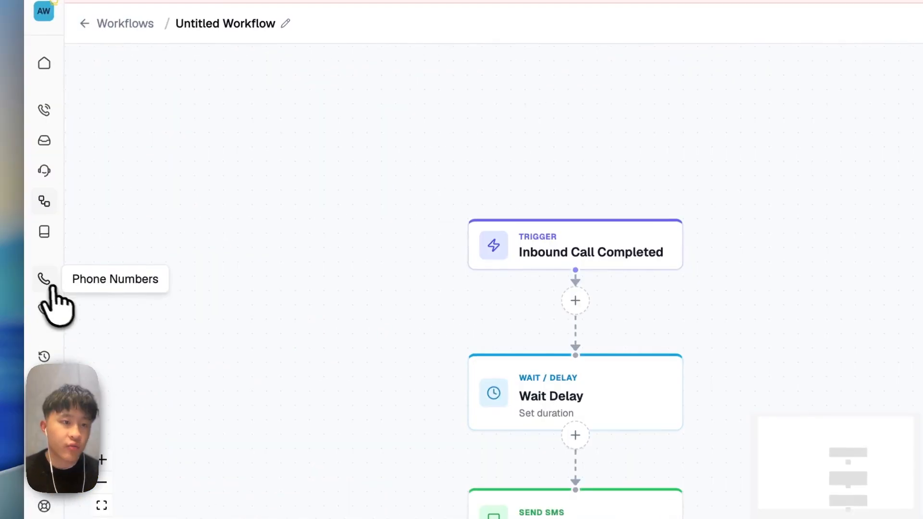
# Step: Visit the Phone Numbers list, then pan the active workflow to show all four steps
pyautogui.click(42, 286)
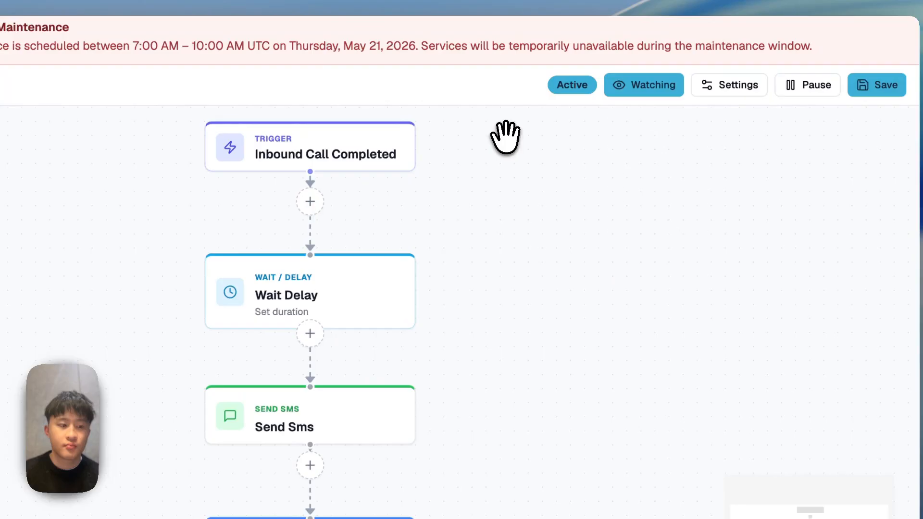
pyautogui.moveTo(505, 136); pyautogui.dragTo(497, 124)
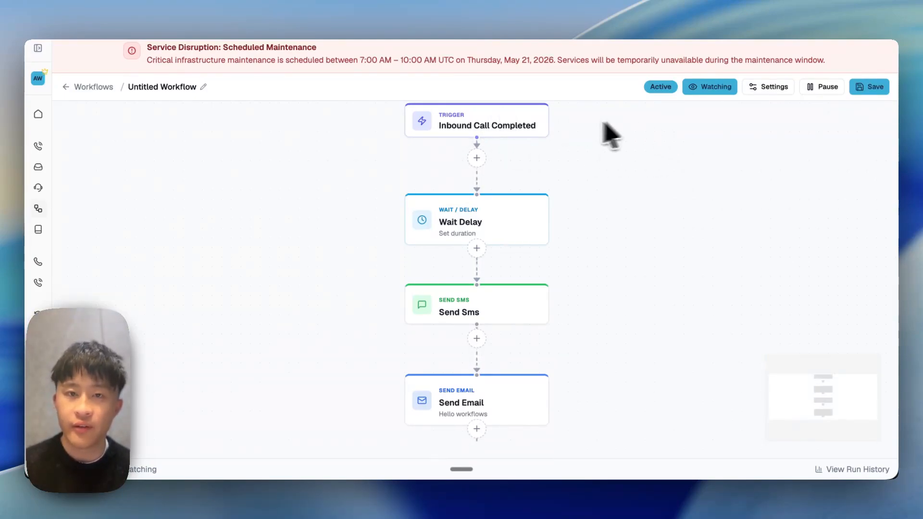
pyautogui.click(487, 230)
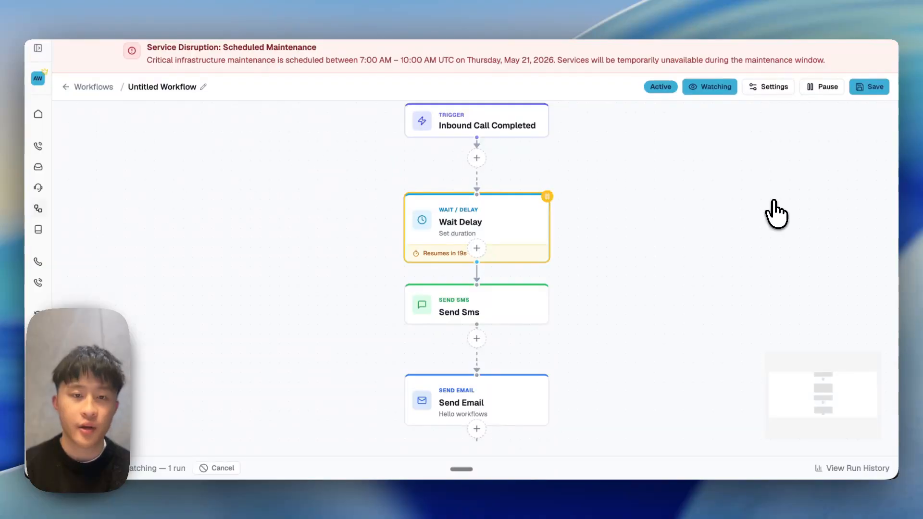